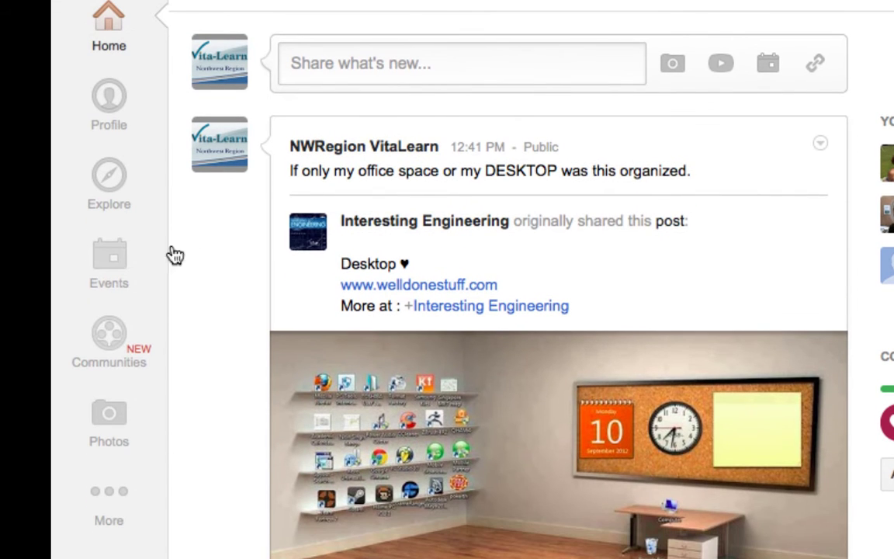
Create a public community named Vita-Learn NW that anyone can join without moderator approval.
left_click(108, 349)
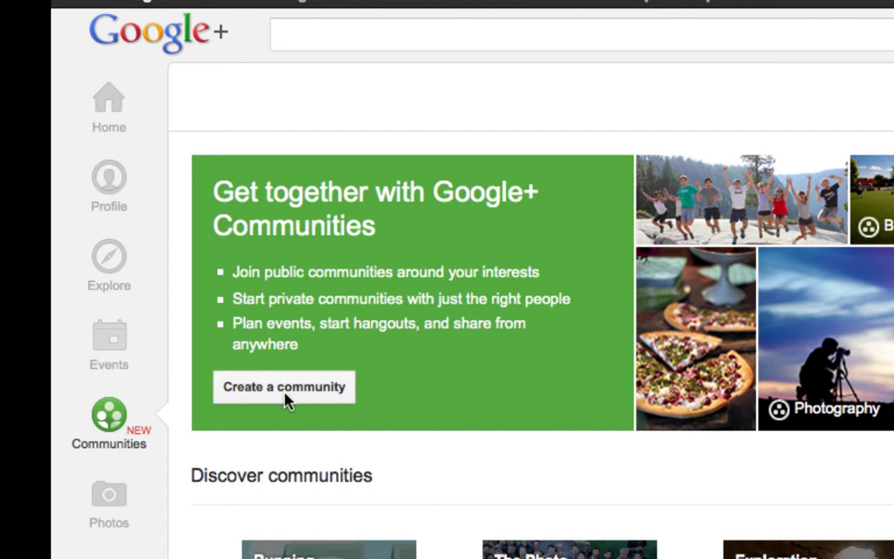
left_click(264, 399)
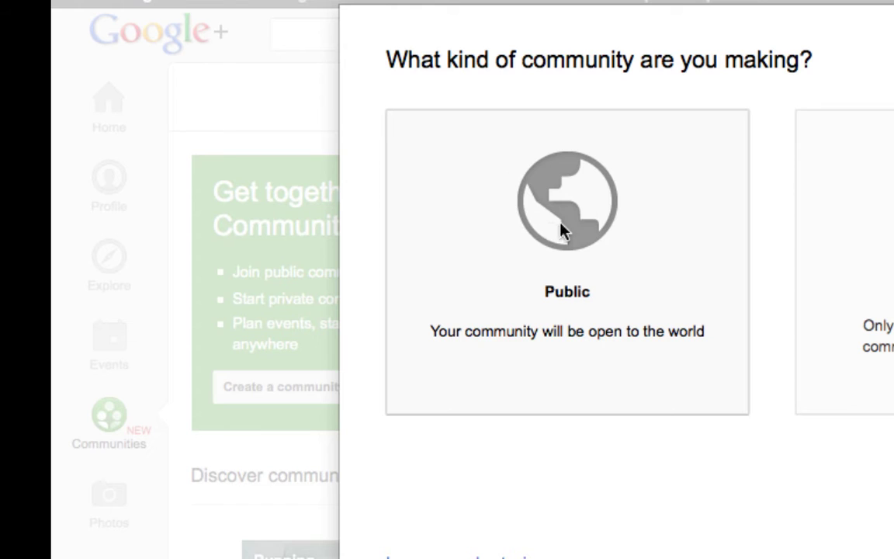
left_click(568, 214)
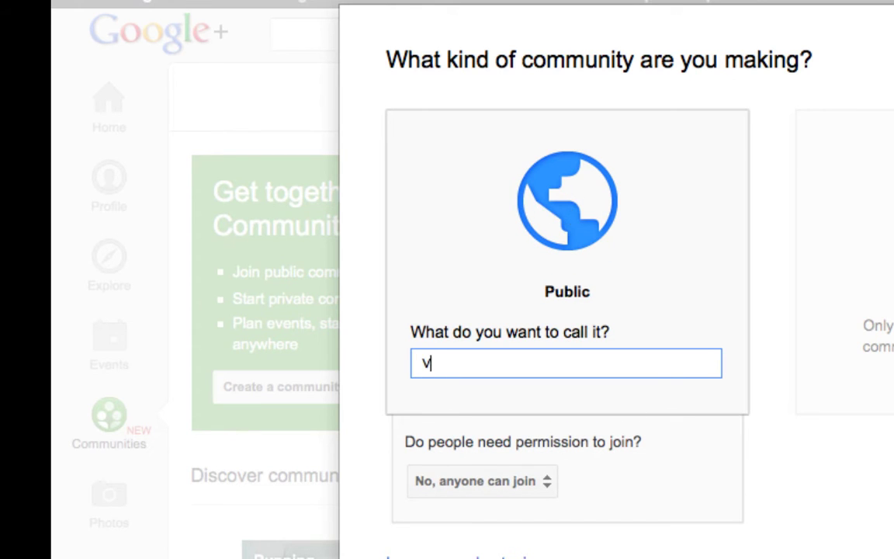
type("Vita-Learn NW")
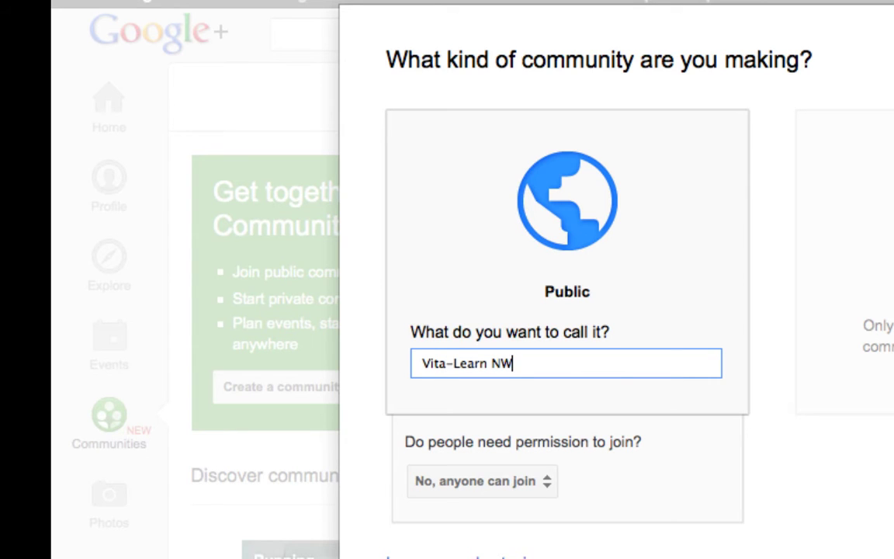
left_click(548, 482)
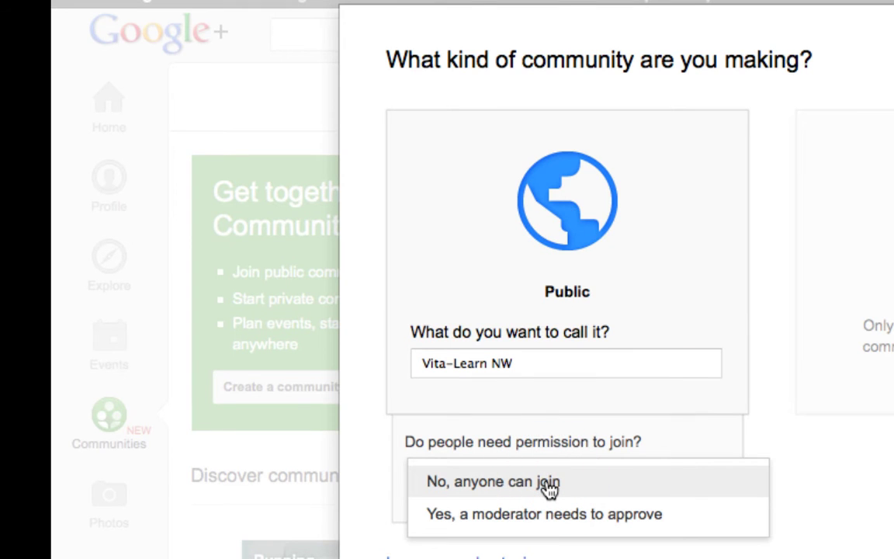
left_click(549, 484)
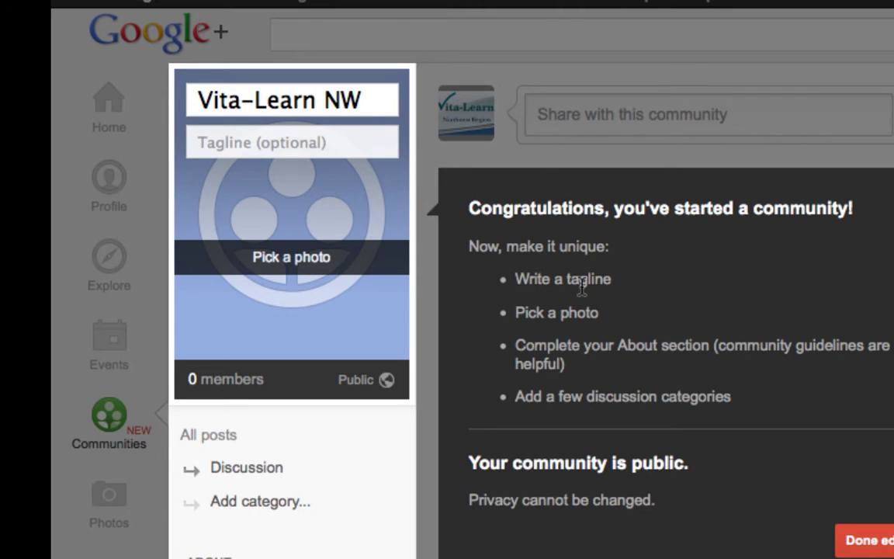
Enter "North West Region" as the community's tagline.
left_click(357, 143)
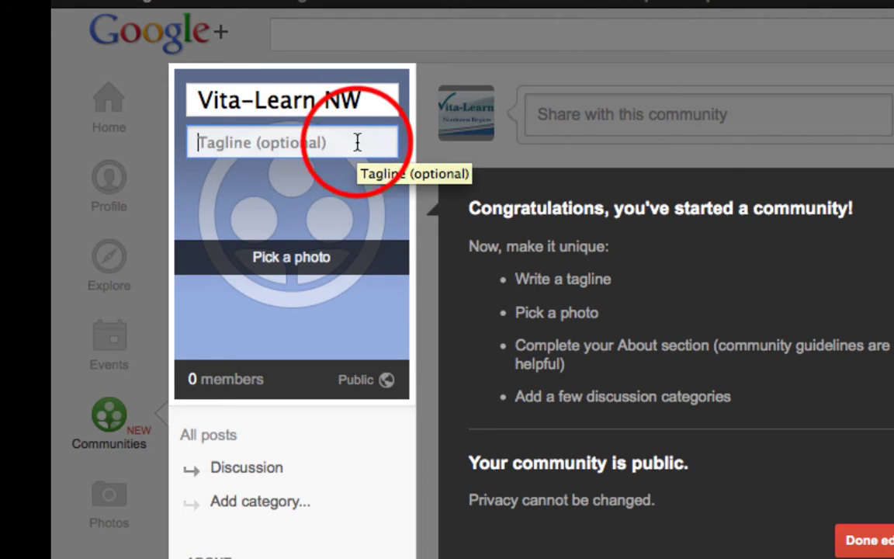
type("North")
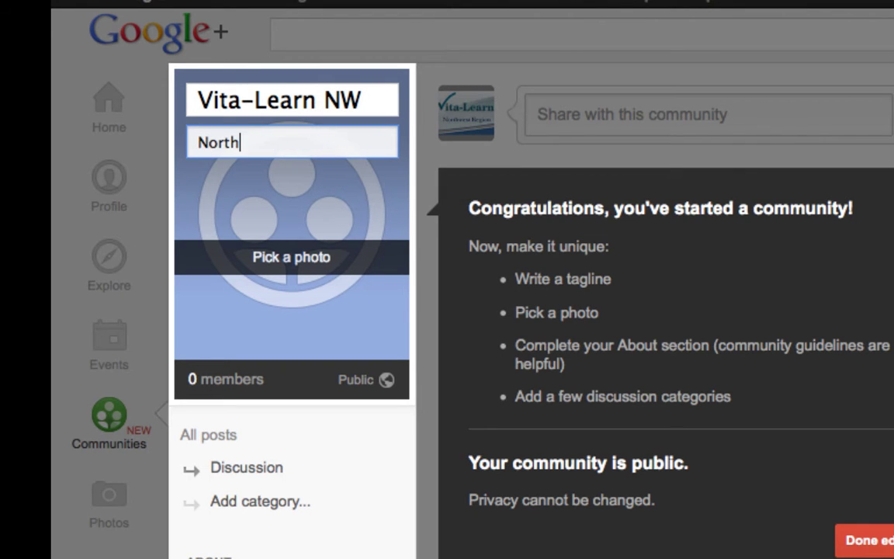
type(" West Region")
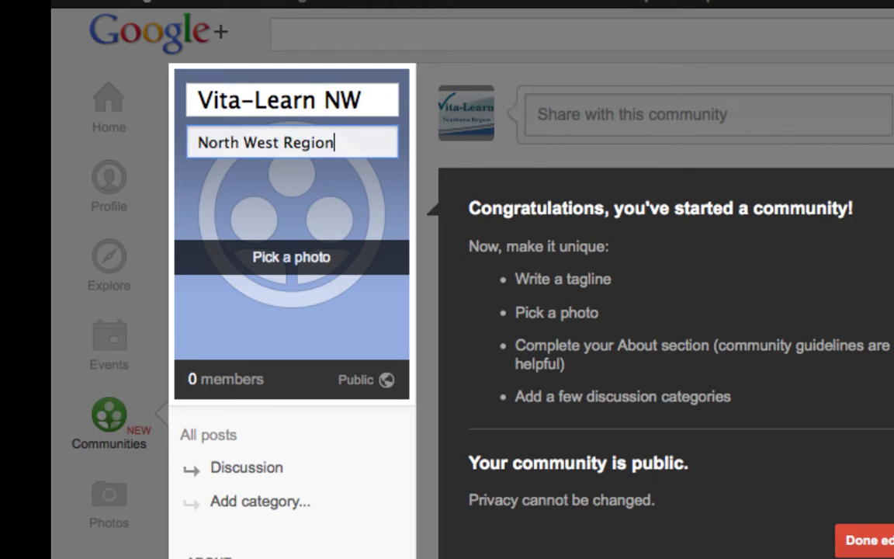
Upload Untitled drawing.png from the Downloads folder as the community's photo.
left_click(279, 263)
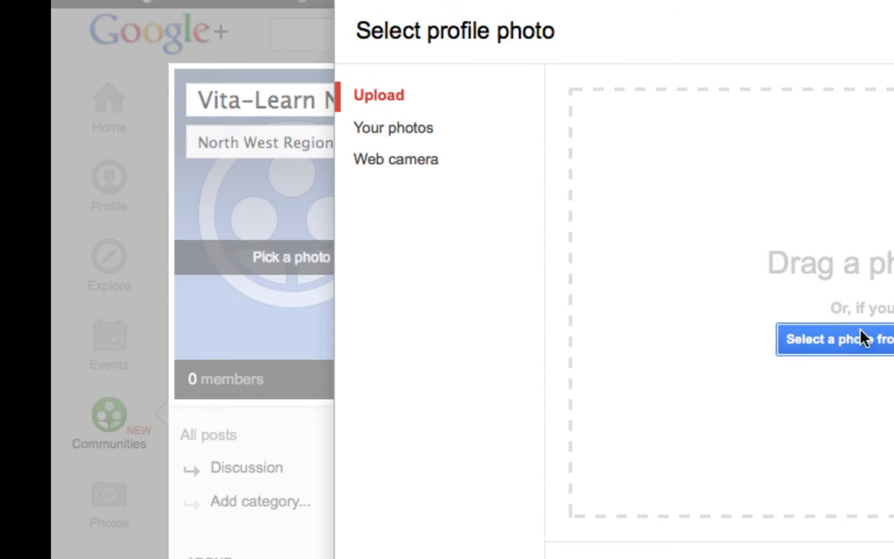
left_click(864, 340)
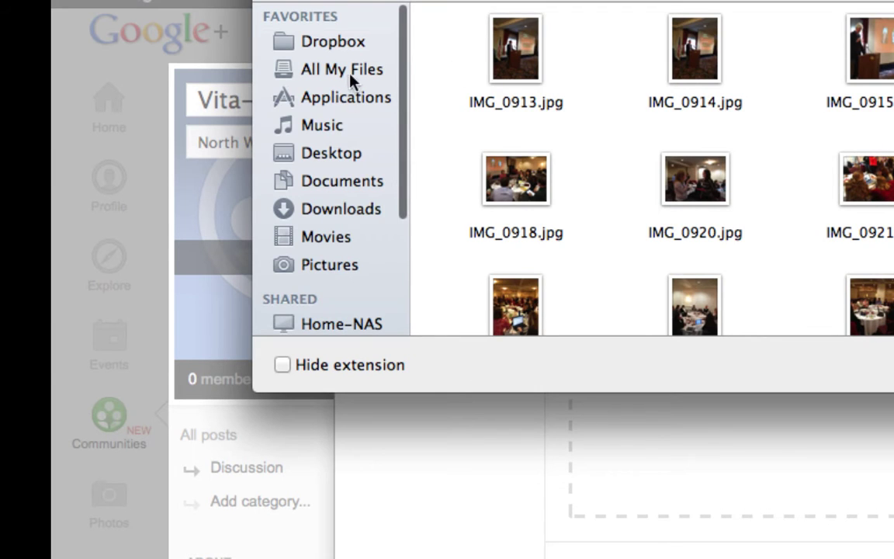
left_click(336, 152)
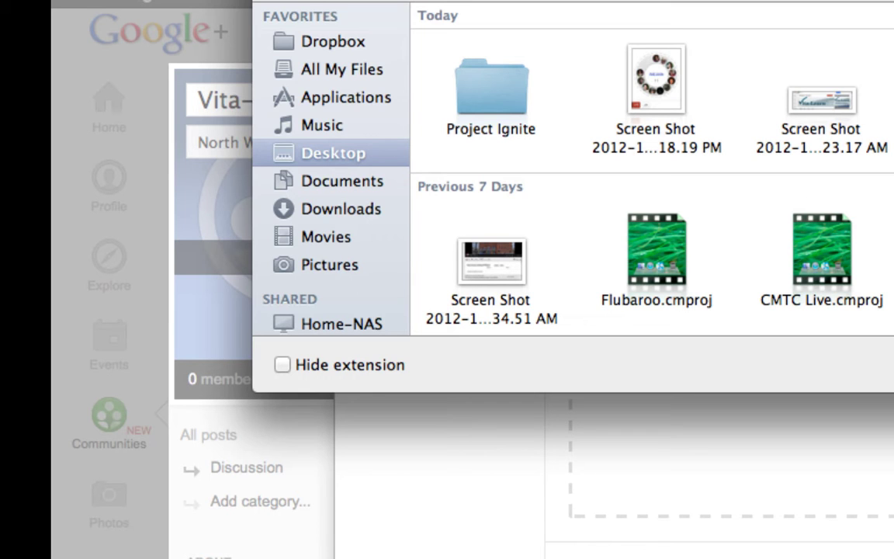
left_click(349, 210)
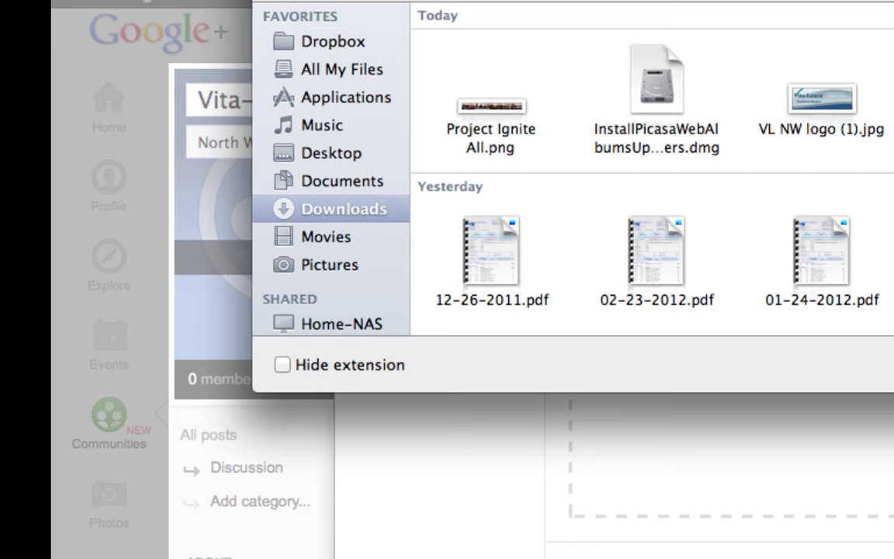
left_click(344, 153)
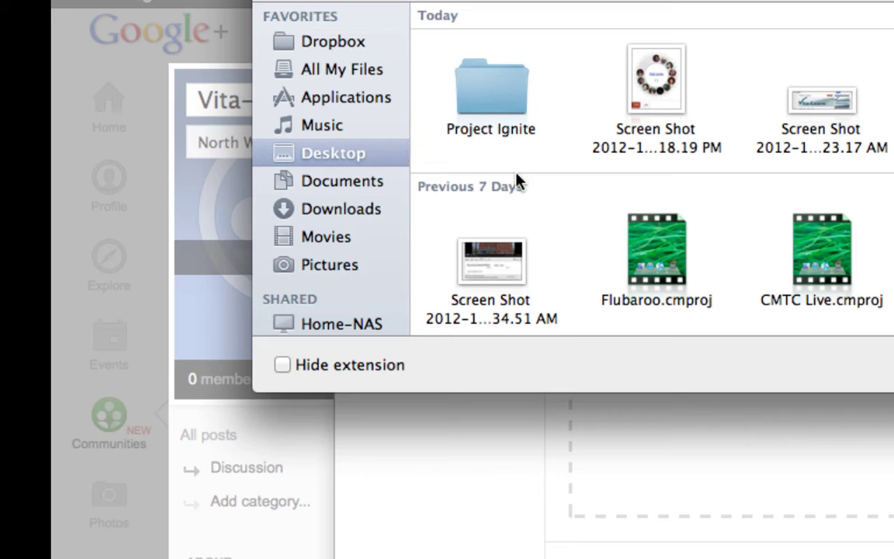
scroll(652, 171, "down", 10)
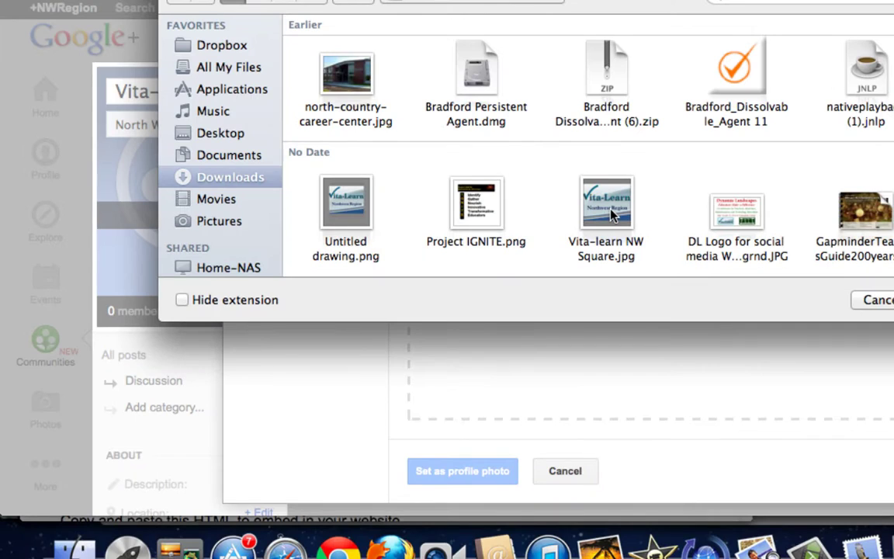
left_click(345, 201)
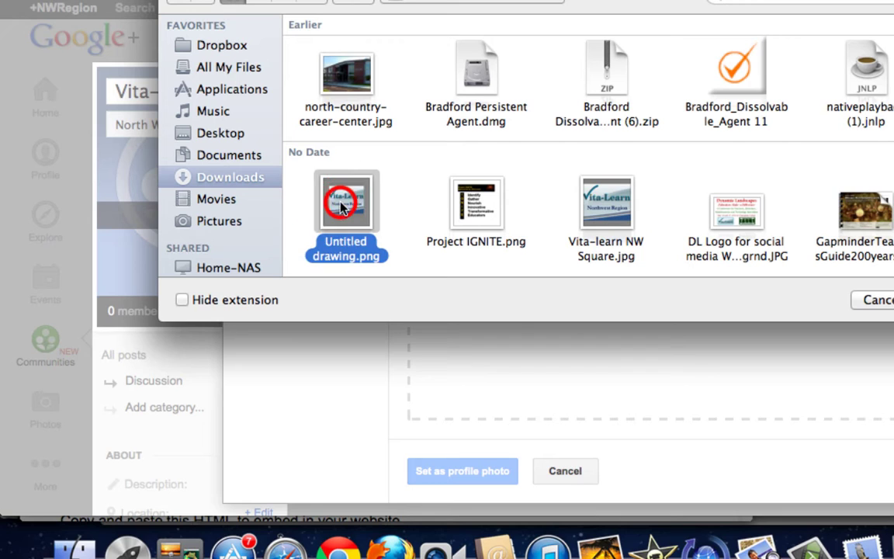
key("Return")
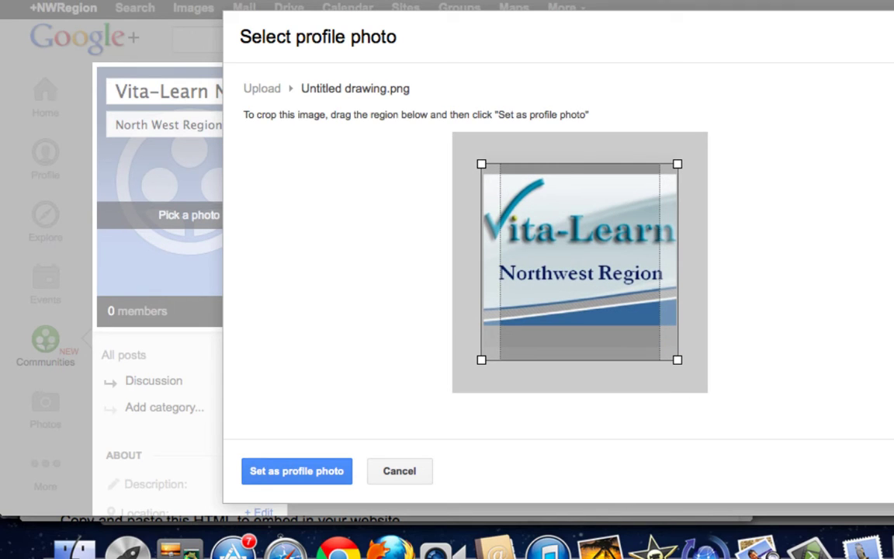
Enlarge and reposition the crop region around the whole Vita-Learn Northwest Region logo and set it as the profile photo.
left_click(676, 358)
left_click_drag(676, 359, 742, 404)
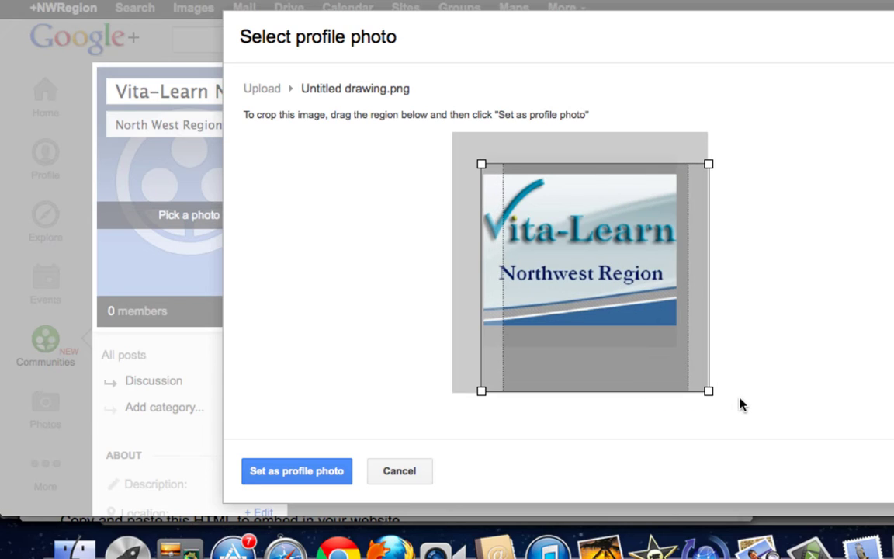
right_click(482, 394)
left_click(411, 369)
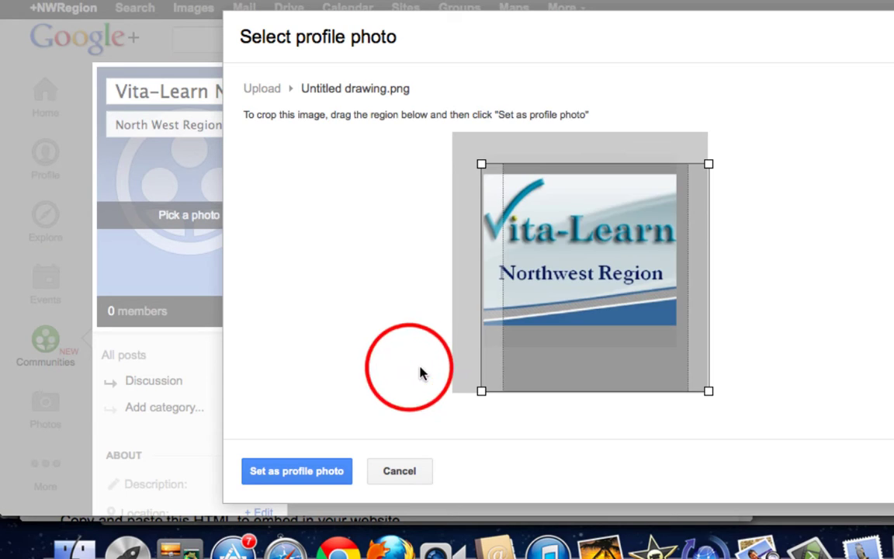
right_click(482, 392)
left_click(461, 307)
left_click(525, 302)
mouse_move(527, 301)
left_mouse_down()
mouse_move(489, 295)
mouse_move(487, 272)
mouse_move(535, 311)
mouse_move(516, 307)
mouse_move(539, 302)
mouse_move(527, 297)
left_mouse_up()
left_click_drag(686, 371, 723, 378)
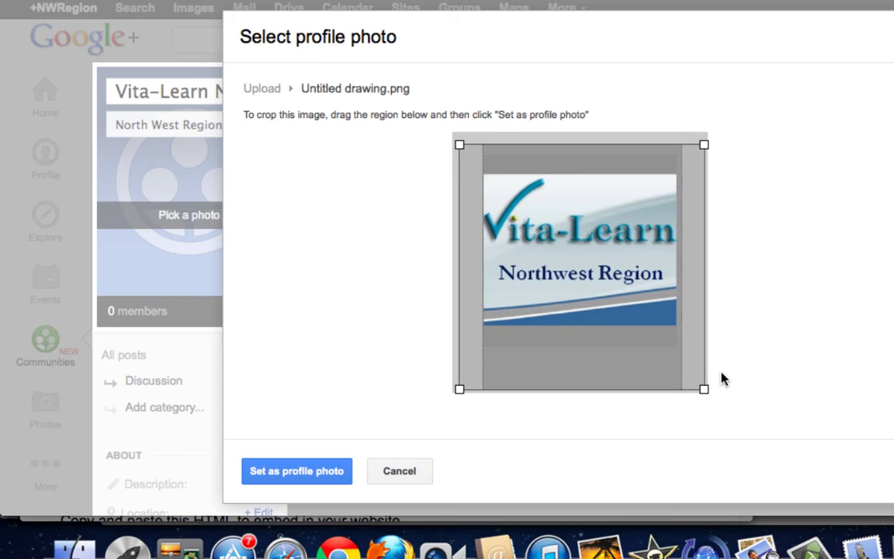
left_click(706, 389)
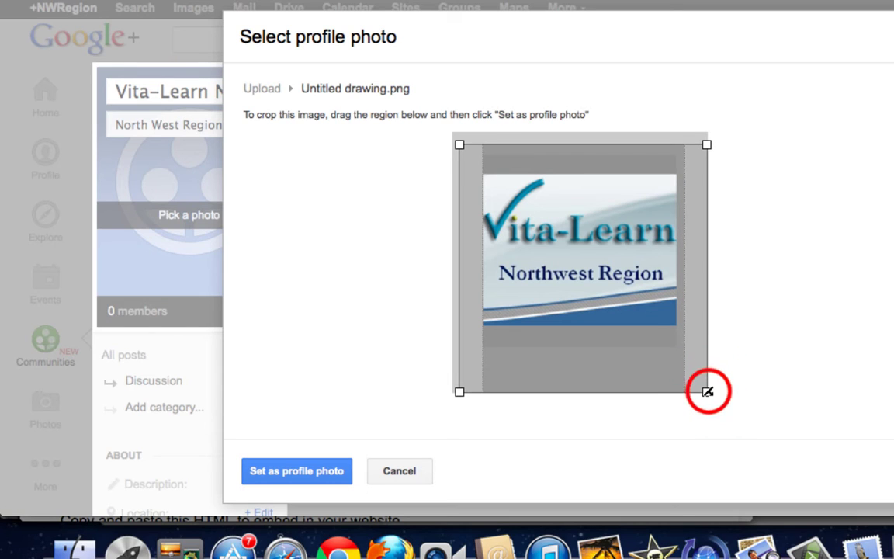
left_click_drag(707, 389, 739, 401)
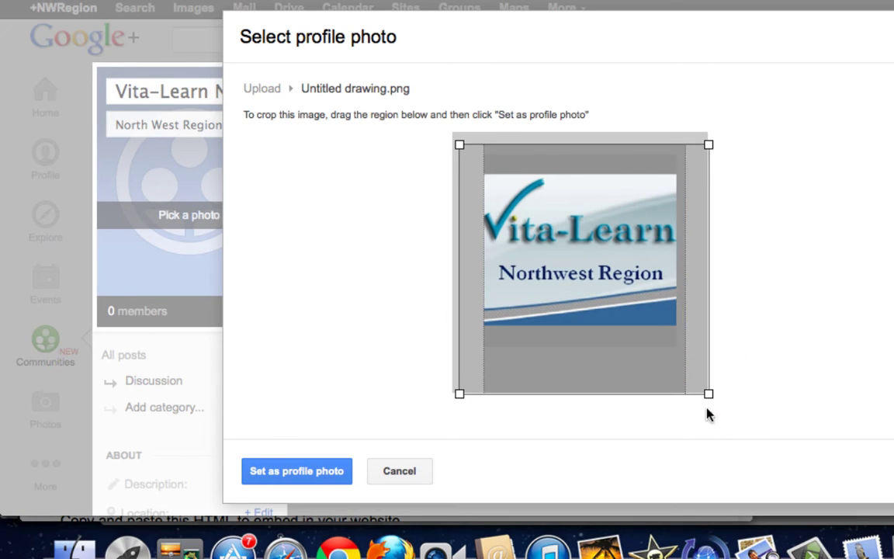
left_click(299, 474)
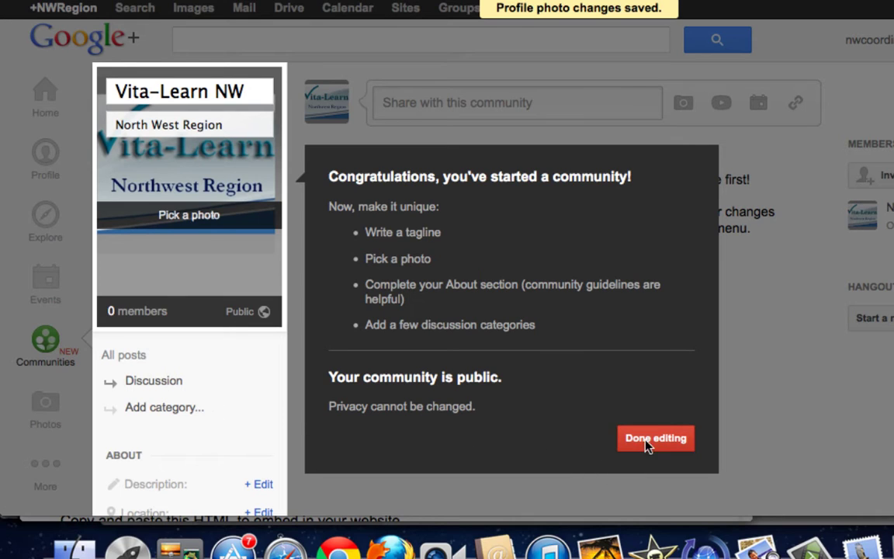
Add the discussion categories Meetings and Common Core to the community.
scroll(228, 429, "down", 3)
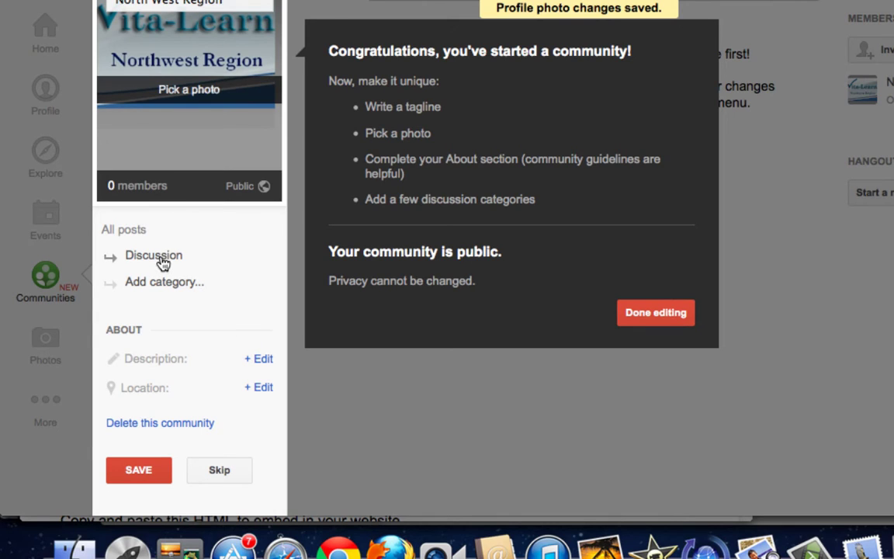
left_click(162, 284)
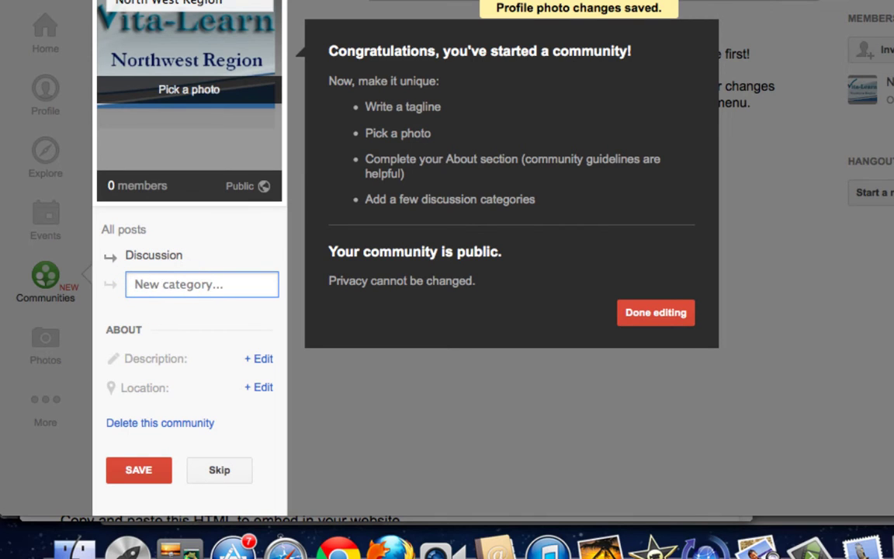
type("Meeting")
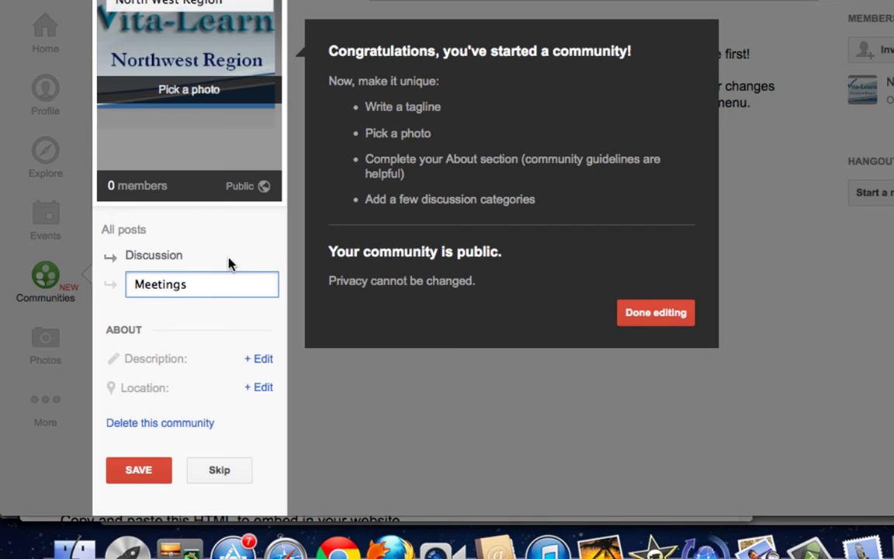
type("s")
key("Return")
left_click(163, 309)
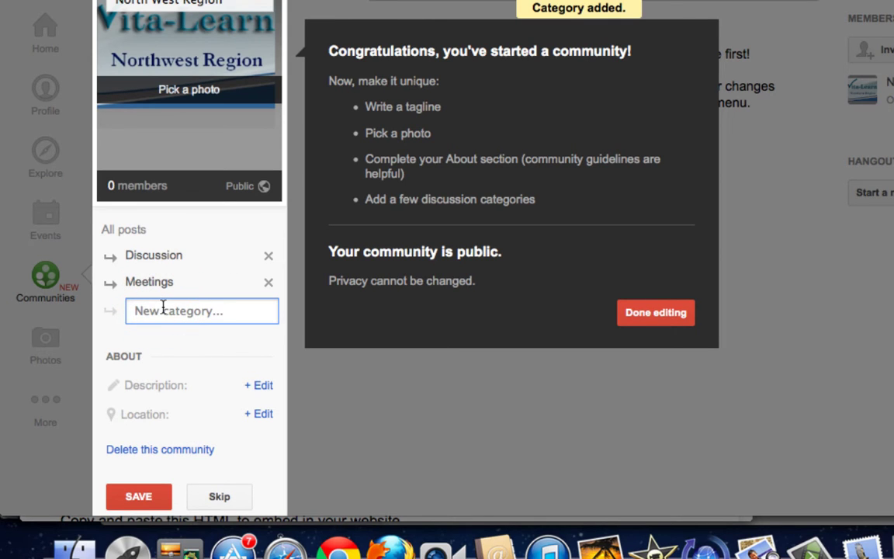
type("Common Core")
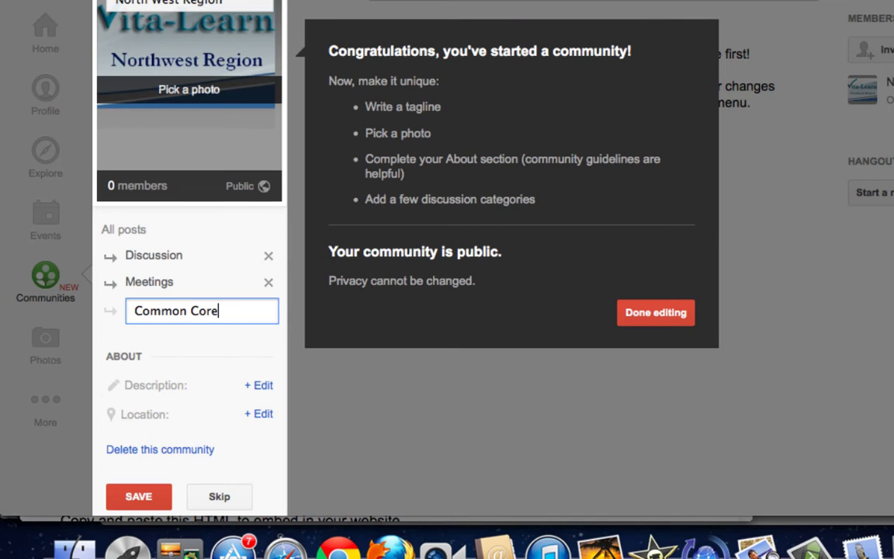
key("Return")
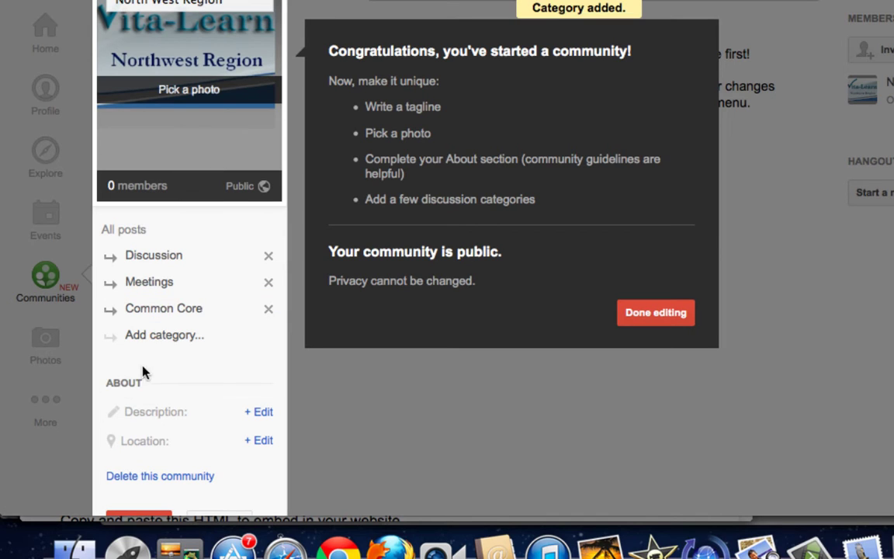
Add a discussion category named Projects below Common Core.
left_click(159, 336)
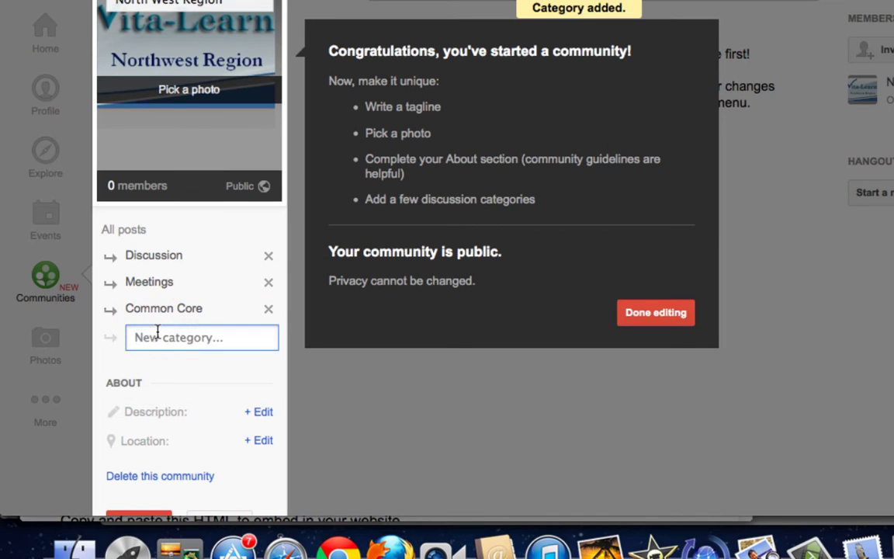
type("C")
key("BackSpace")
type("Projects")
key("Return")
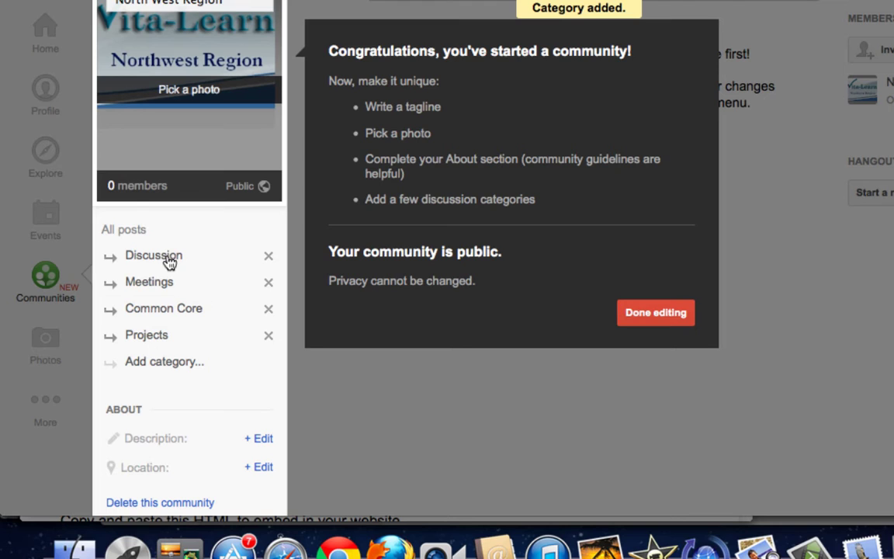
Add the discussion categories Questions and GEMS below Projects.
left_click(159, 363)
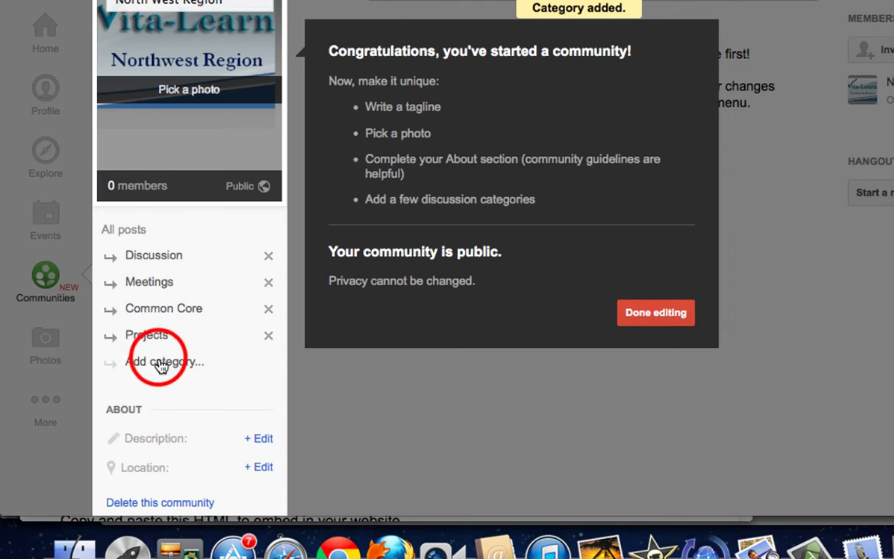
type("Questions")
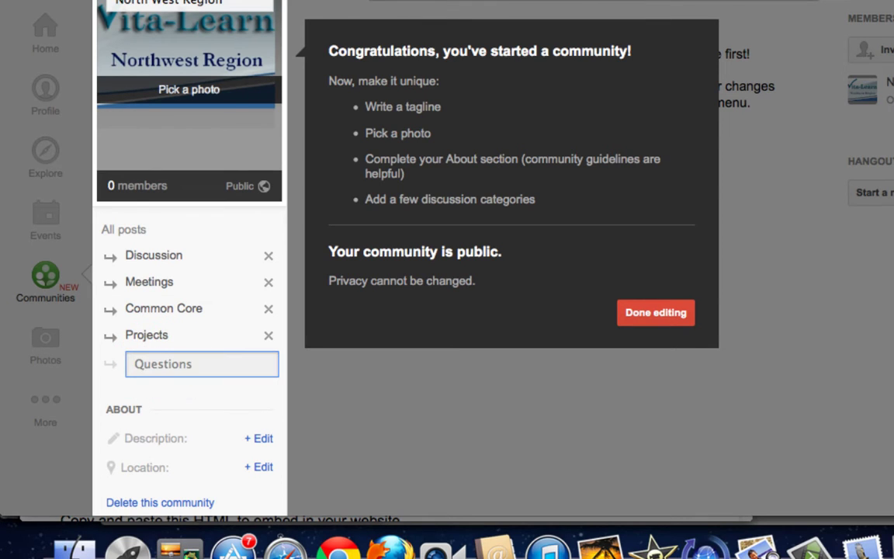
key("Return")
left_click(142, 388)
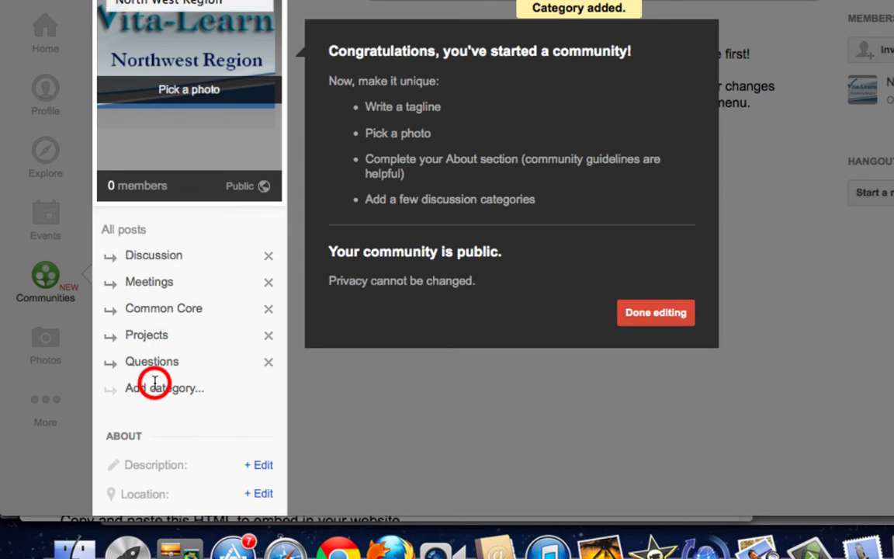
type("GEMS")
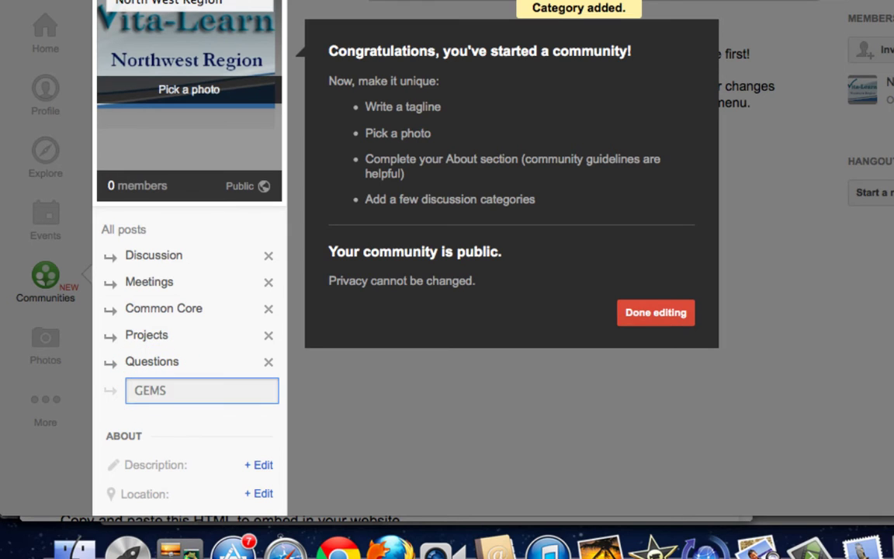
key("Return")
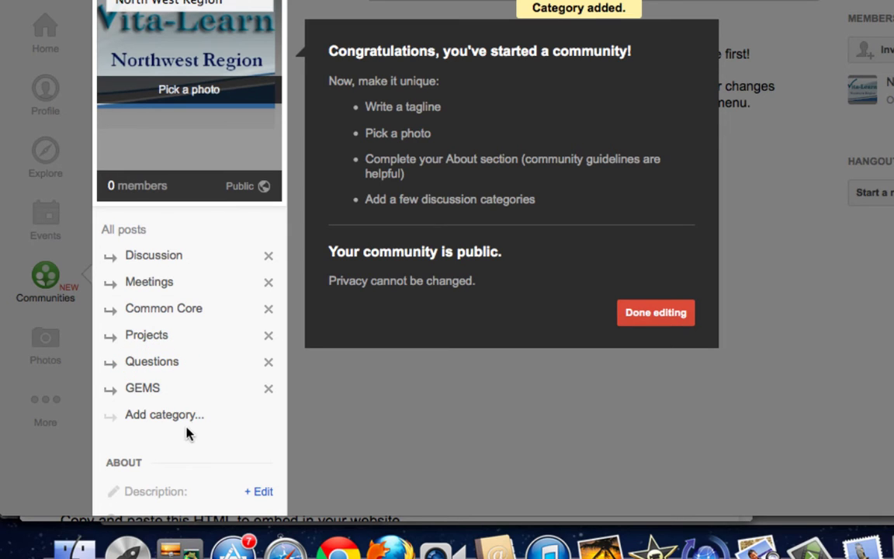
Set the community's About description to "Educational Technology community in Northwest Vermont" and save the community changes.
scroll(186, 428, "down", 3)
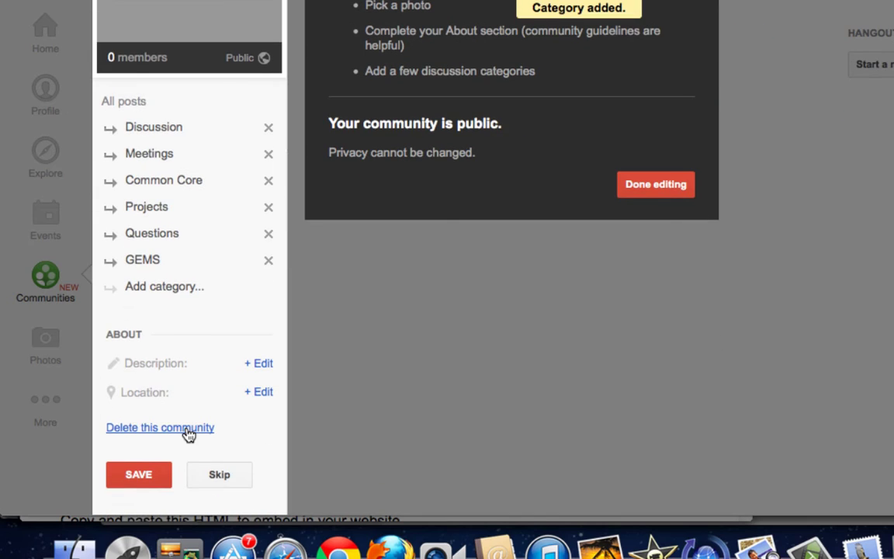
left_click(259, 364)
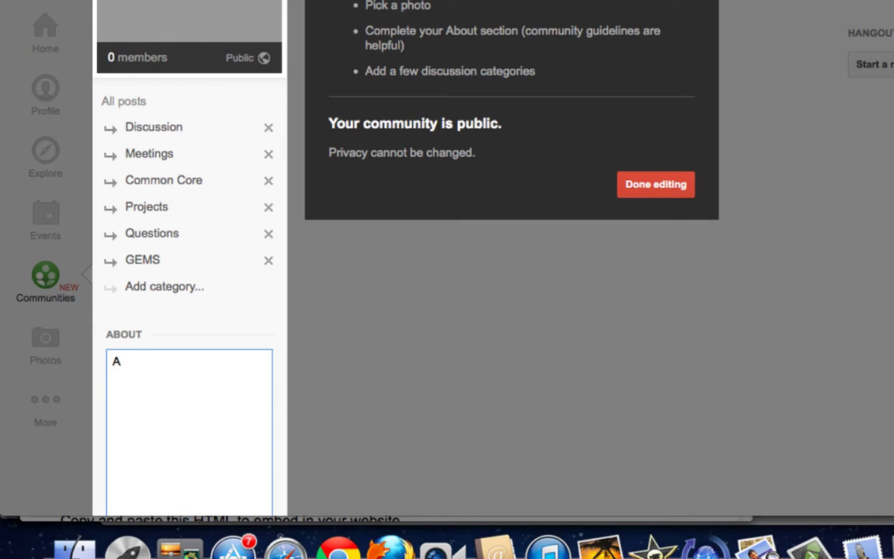
key("BackSpace")
type("Educational Techno")
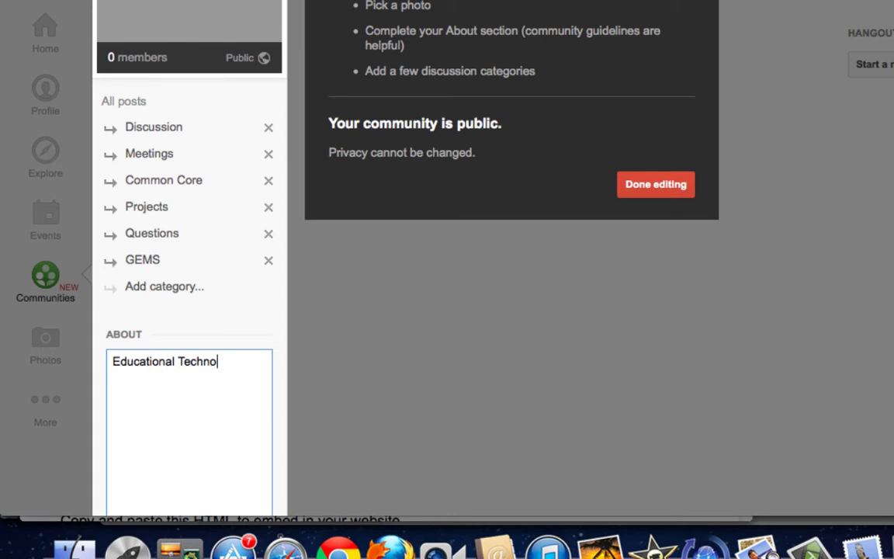
type("logy community in Nor")
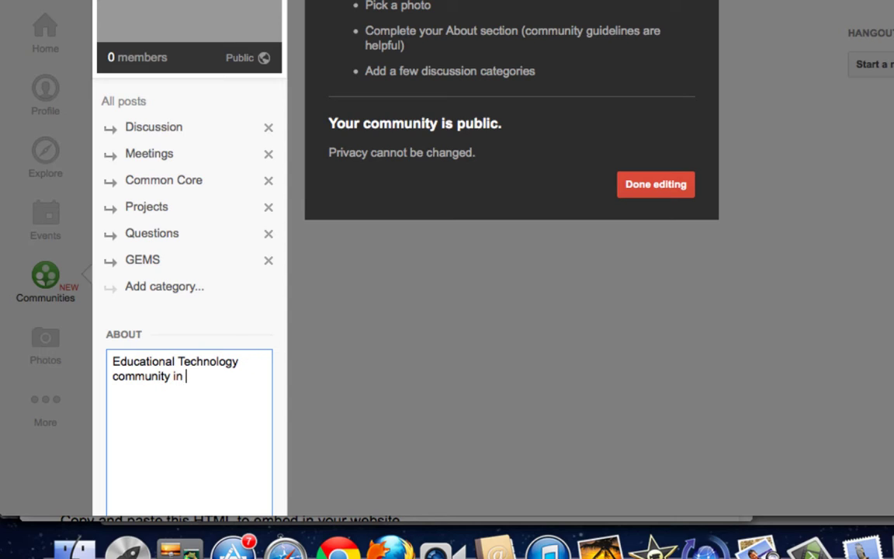
type("thwest Vermont")
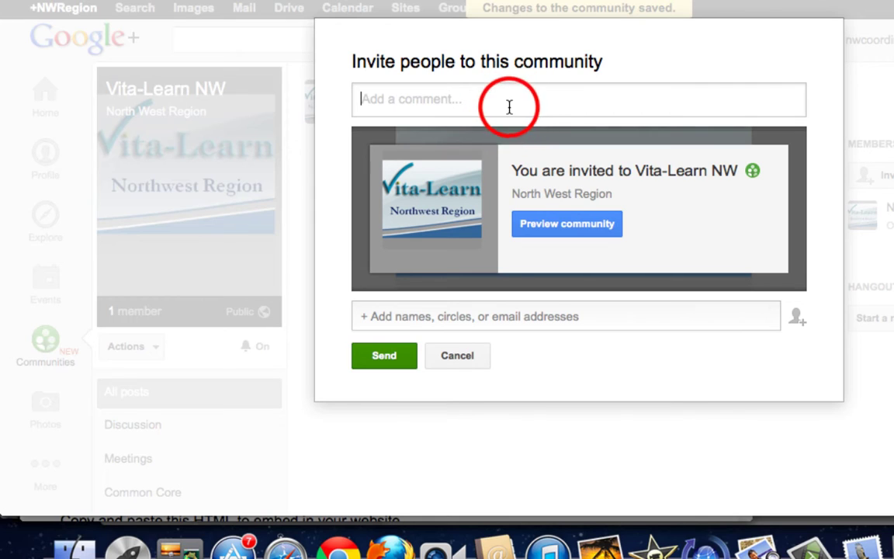
type("char")
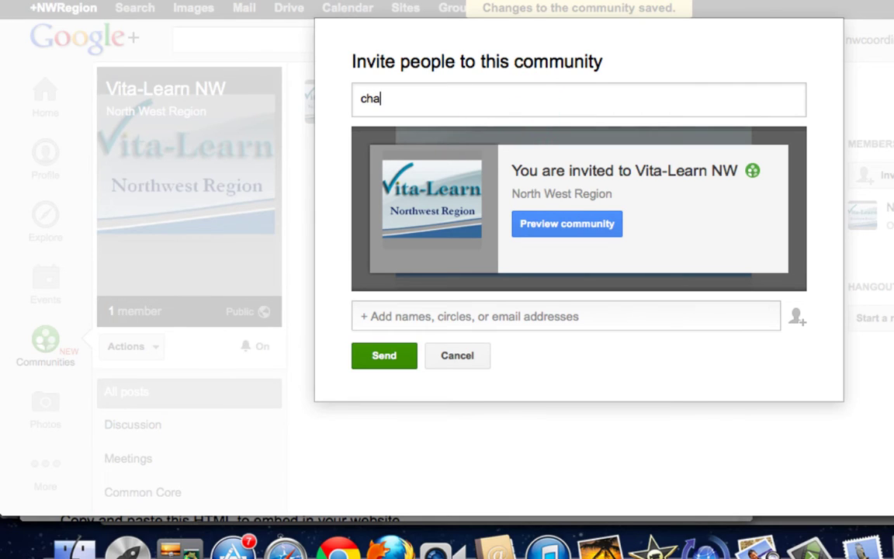
key("BackSpace")
key("BackSpace")
key("BackSpace")
key("BackSpace")
type("e")
key("BackSpace")
type("vita")
key("BackSpace")
key("BackSpace")
key("BackSpace")
key("BackSpace")
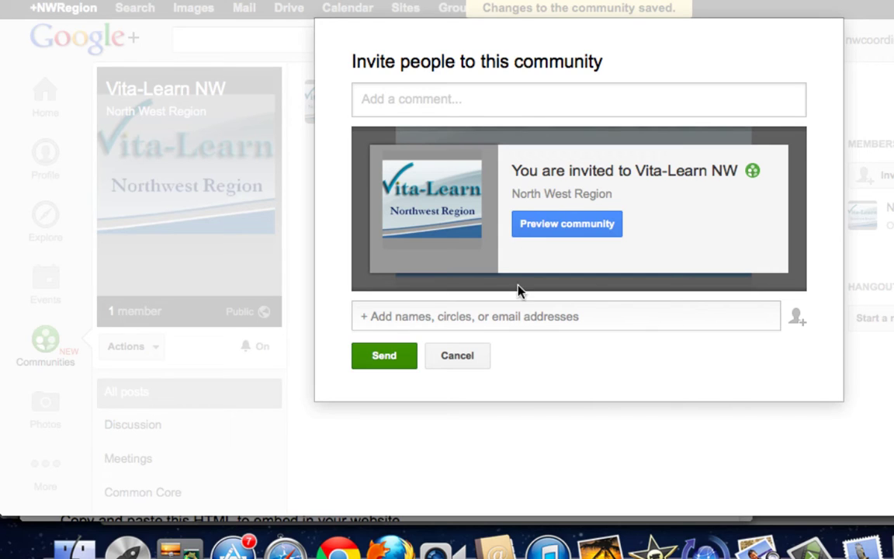
Enter the comment "I just set up this community" in the invitation to Vita-Learn NW.
left_click(455, 103)
type("I just set up thi")
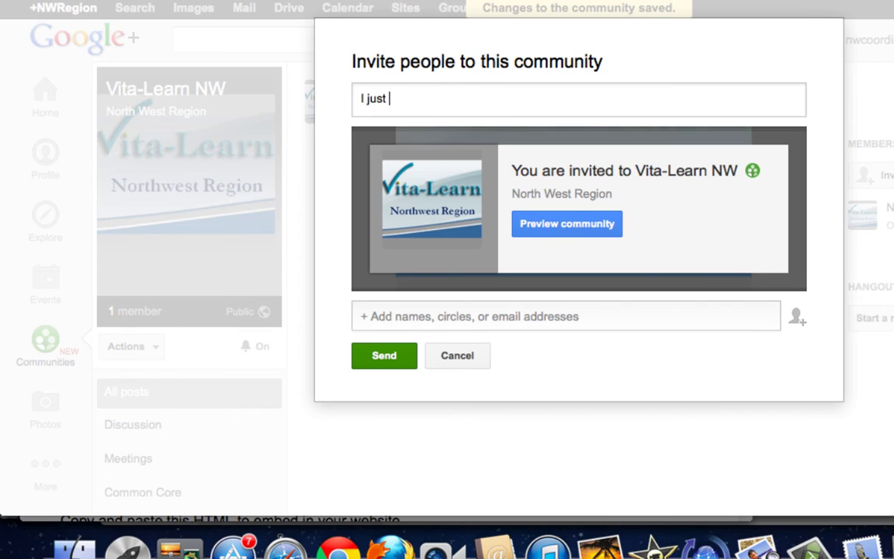
type("s community")
key("BackSpace")
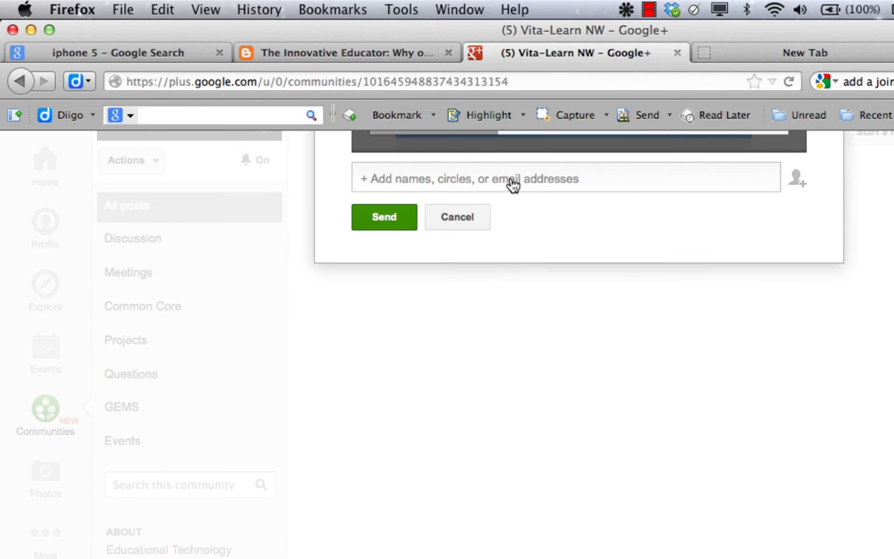
Add four contacts by name as recipients of the community invitation and send it.
left_click(513, 315)
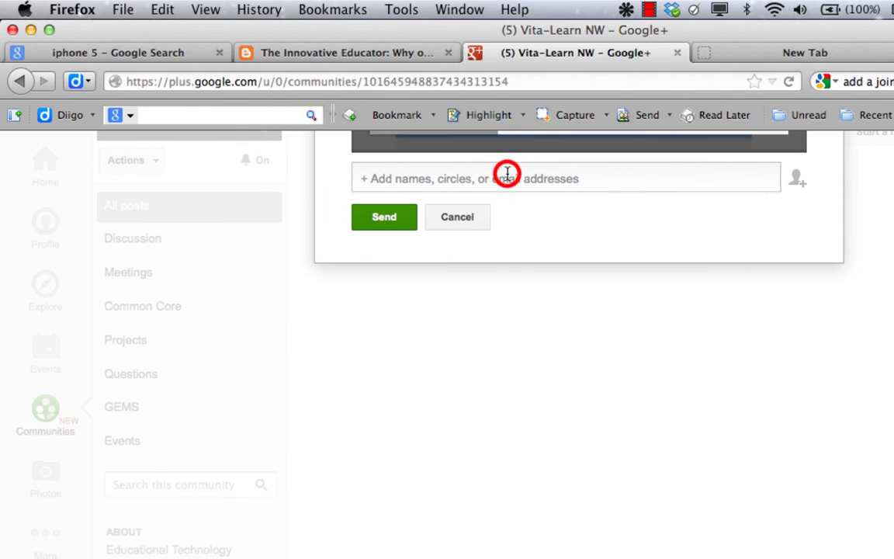
type("charlie")
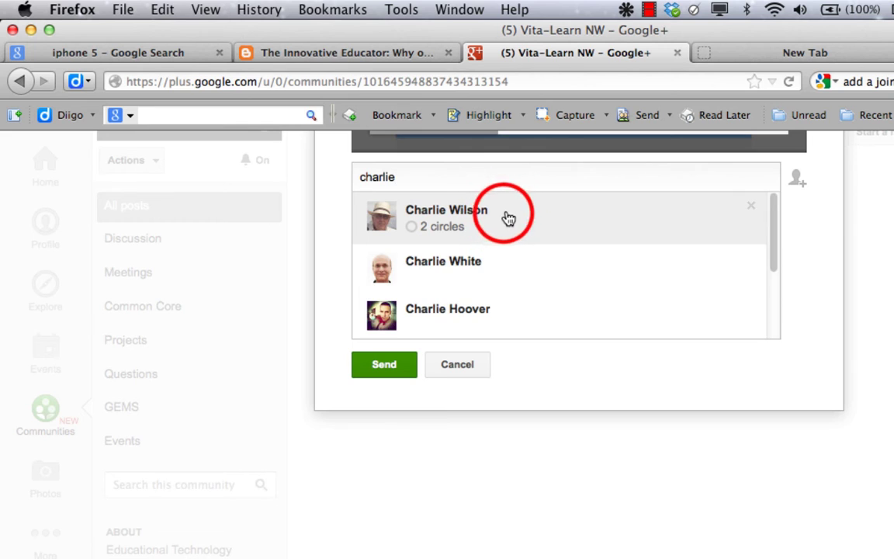
left_click(506, 216)
type("Bonn")
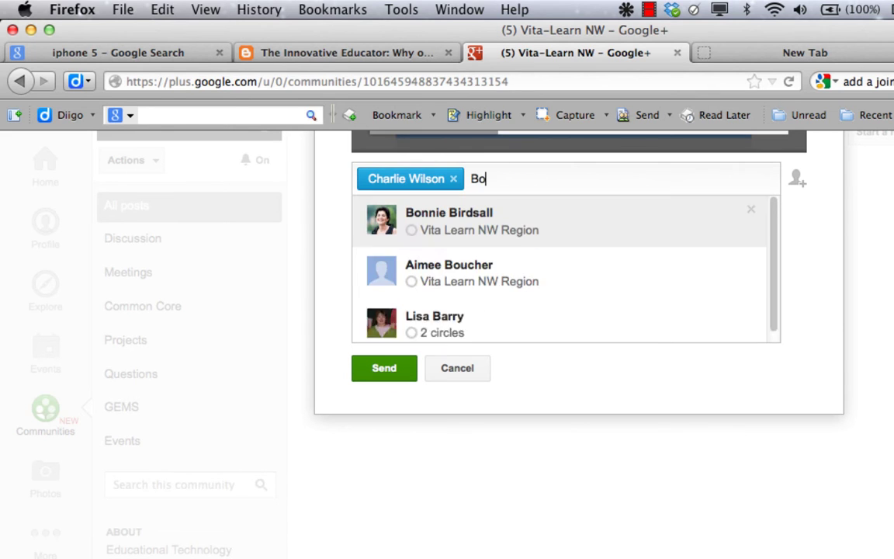
left_click(475, 228)
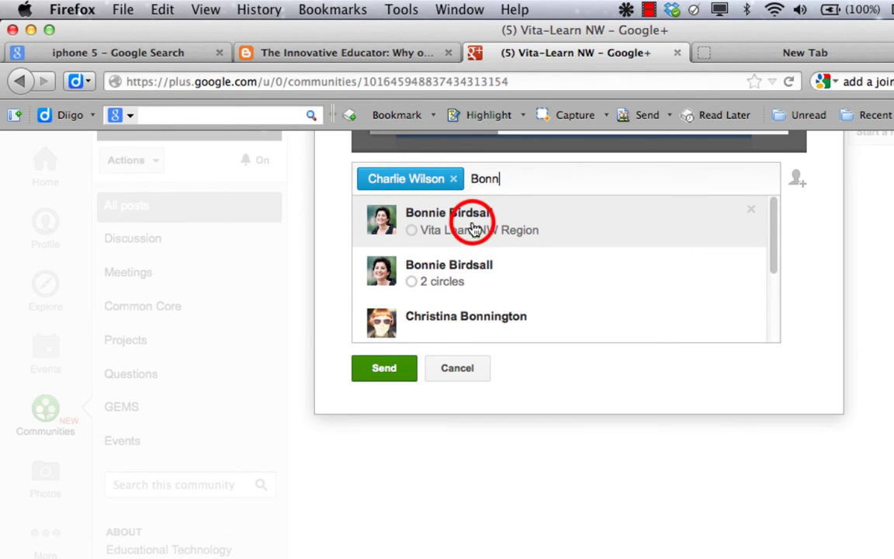
type("Lisa")
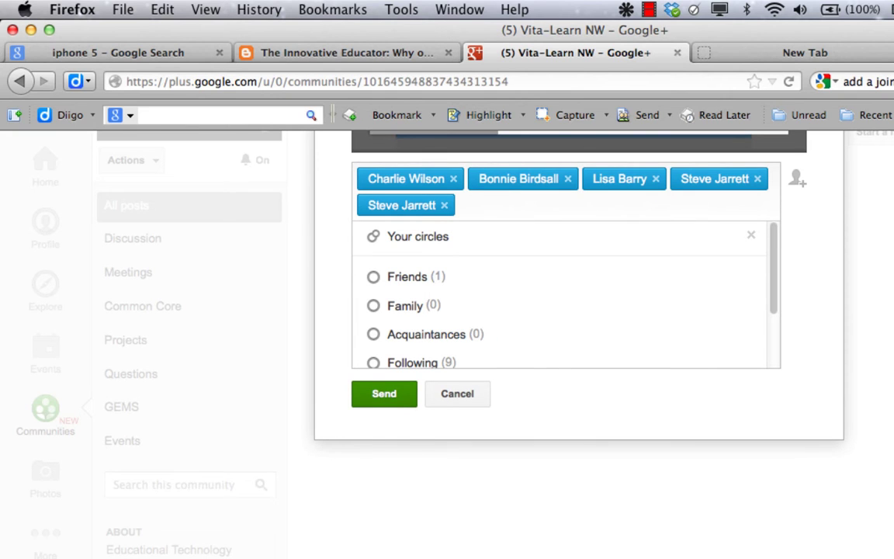
left_click(388, 394)
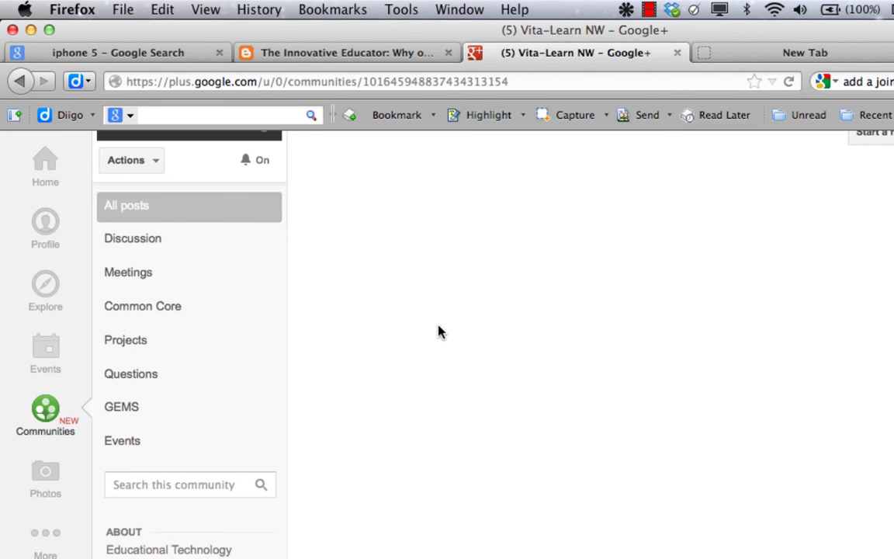
Write a community post welcoming Vita-Learn NW folks, calling the new Google Plus feature promising and proposing to show it at next week's meeting.
scroll(438, 332, "up", 5)
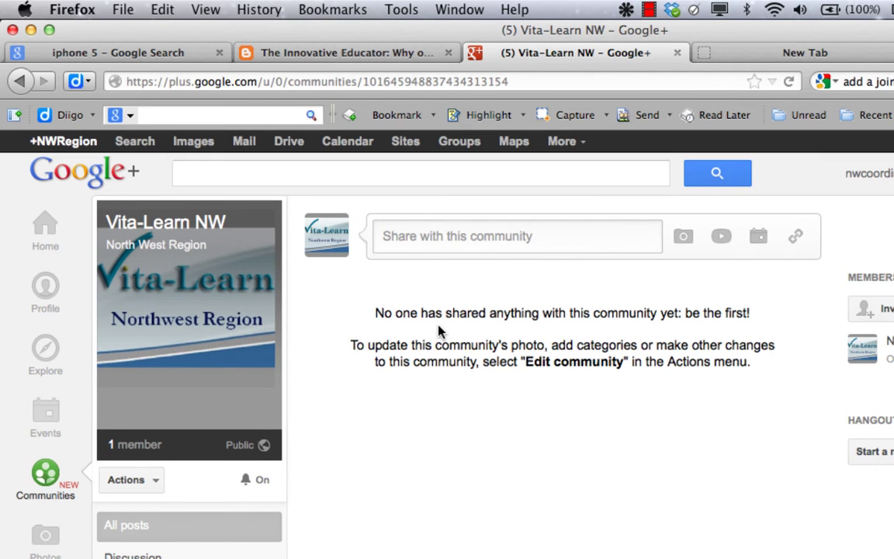
left_click(389, 231)
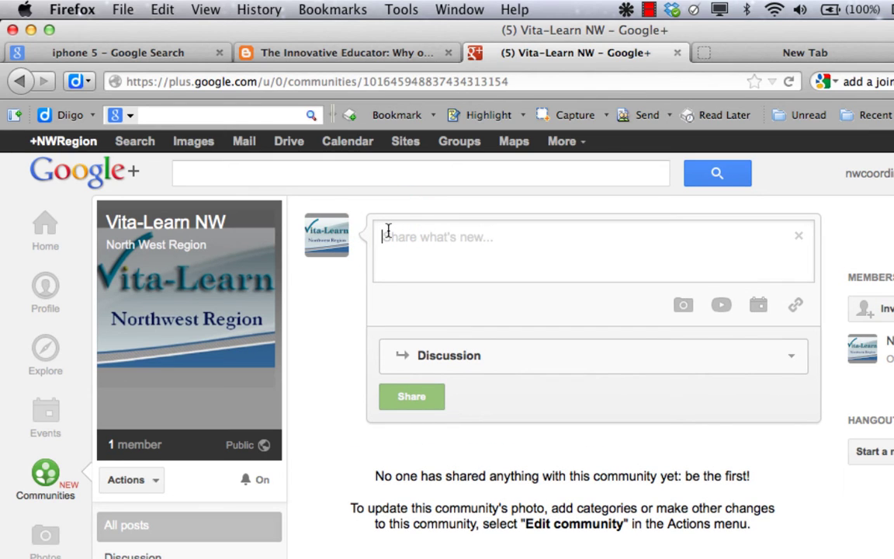
type("Welcome Vita-Learn NW folks. ")
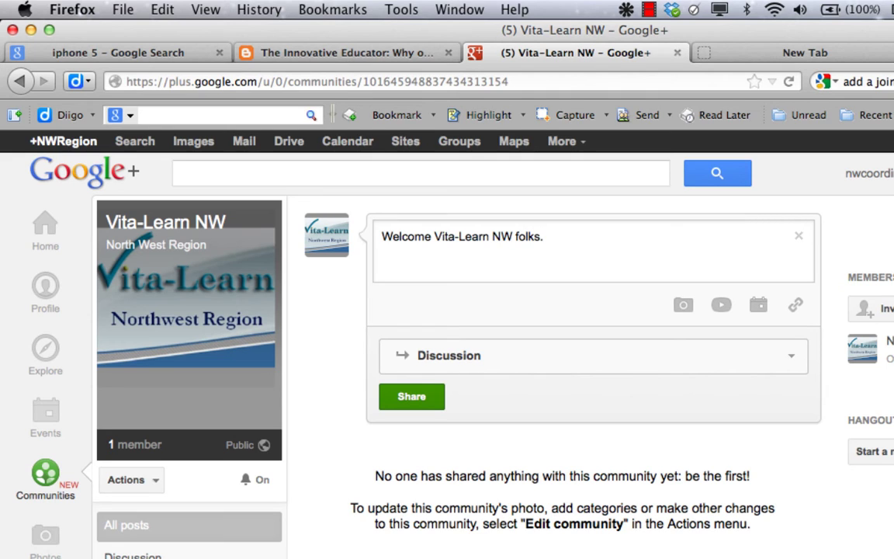
type(" This new feature of Google Plus seems like it offers much promise.  Can't wait to use it.  Let's show it at our meeting on next week.")
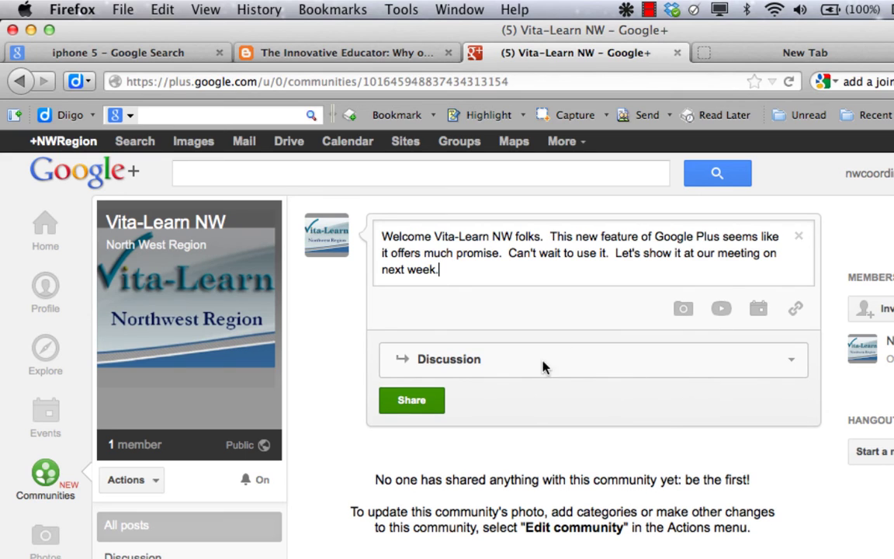
File the welcome post under the Meetings category and share it with the community.
left_click(791, 362)
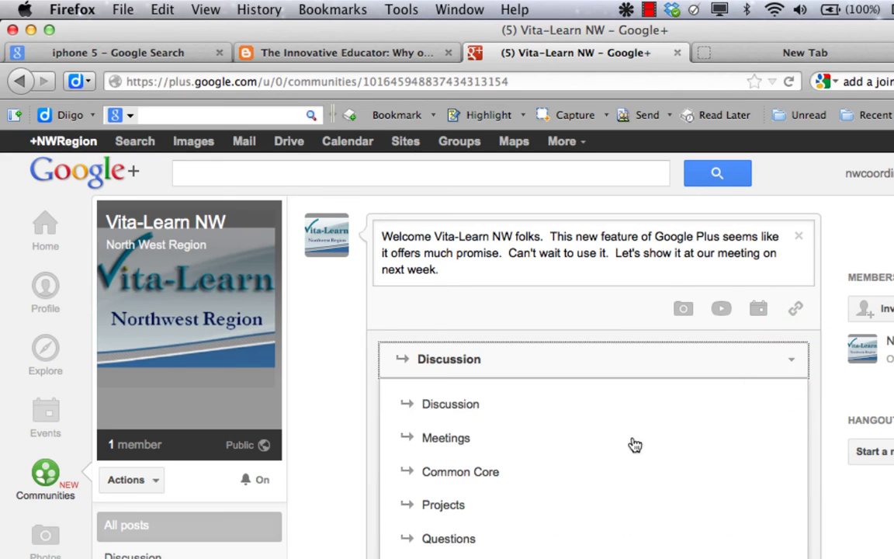
left_click(483, 442)
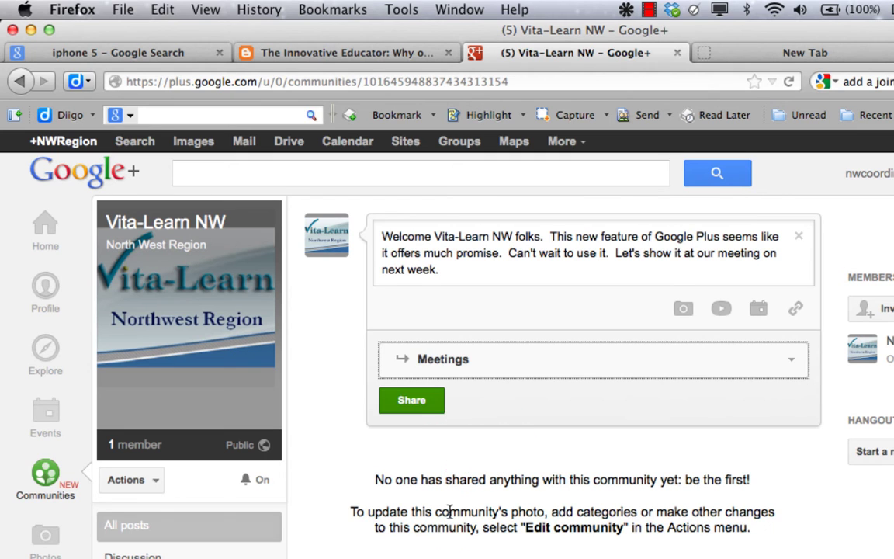
left_click(409, 399)
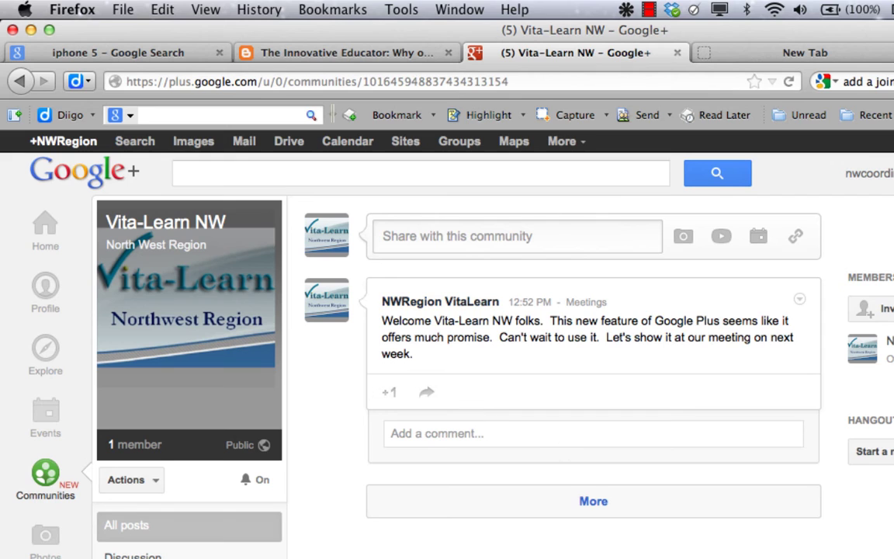
Turn the community's notifications off and back on.
scroll(380, 523, "down", 2)
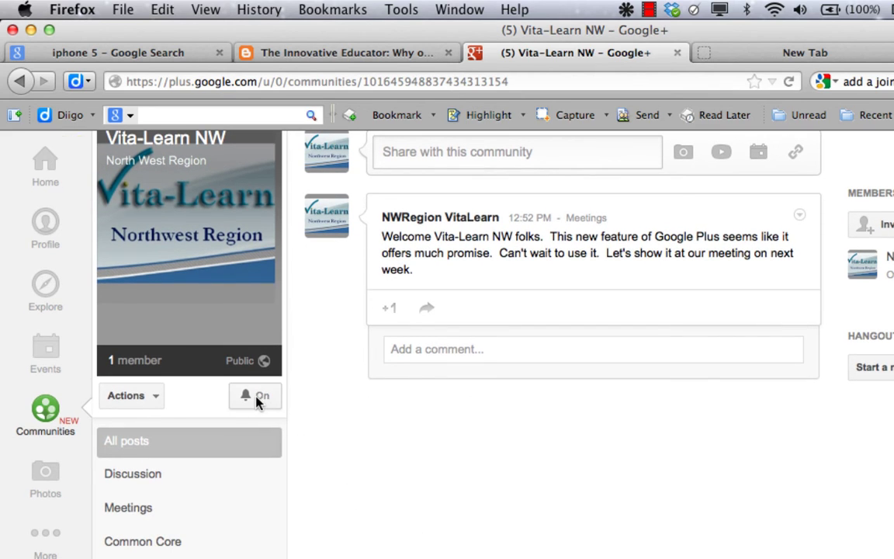
left_click(259, 399)
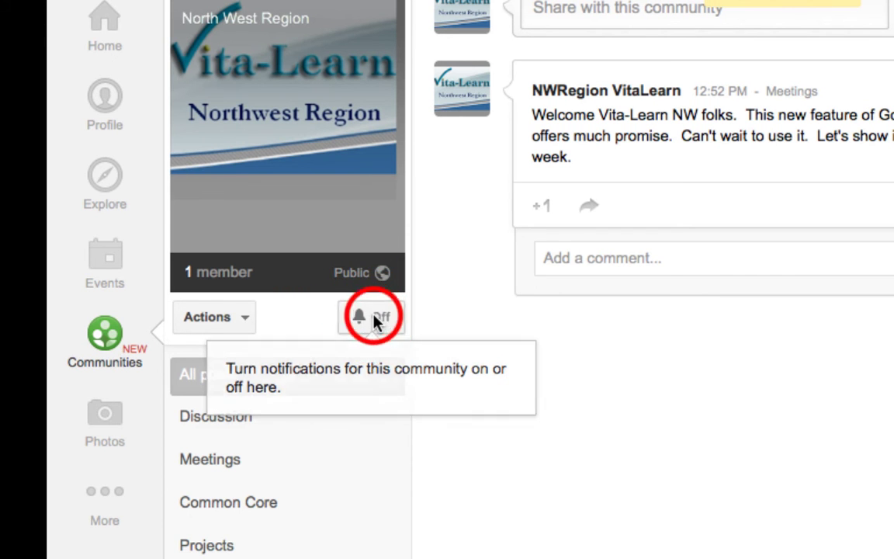
left_click(376, 320)
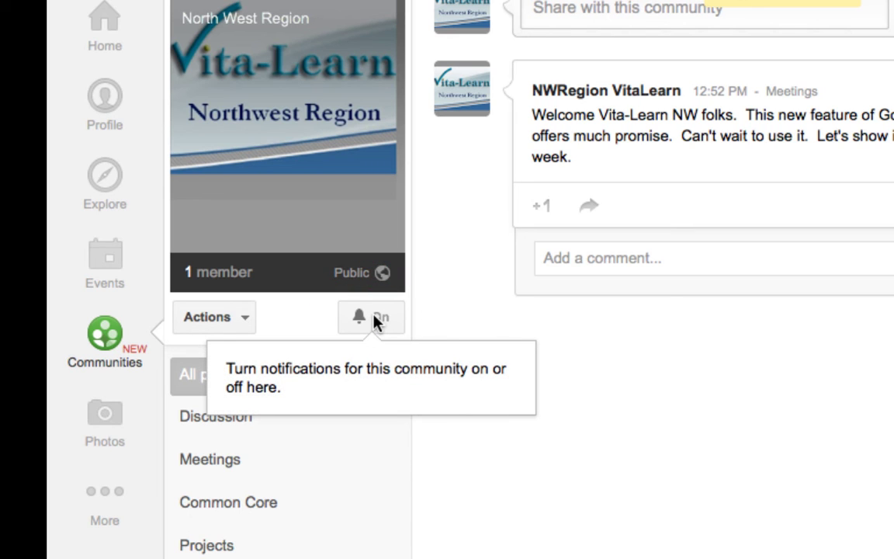